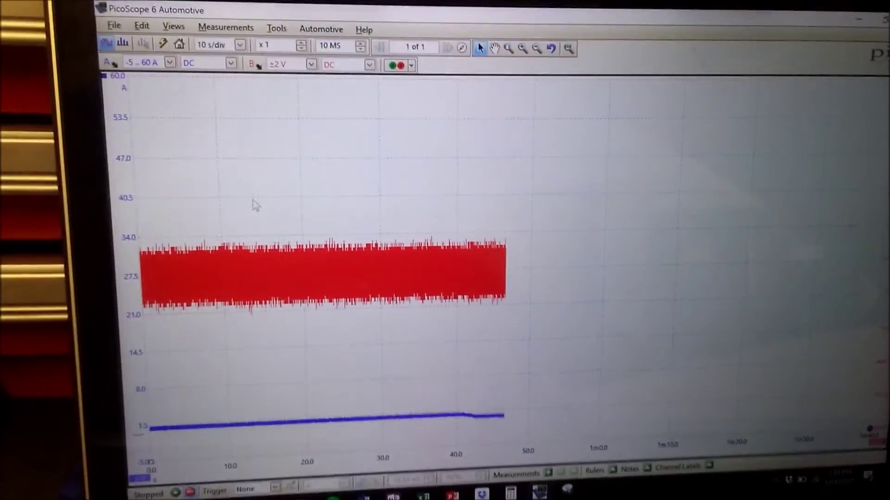
Start a new capture with the space key while the engine cranks
key("space")
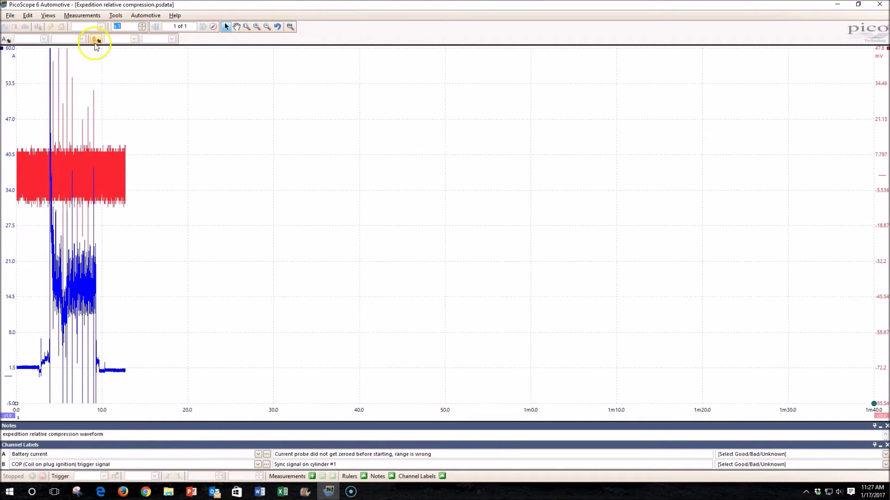
Zoom the time axis to x20 and frame the cranking burst at 4.98–9.98 s
left_click(143, 27)
left_click(143, 27)
left_click(143, 26)
left_click(143, 26)
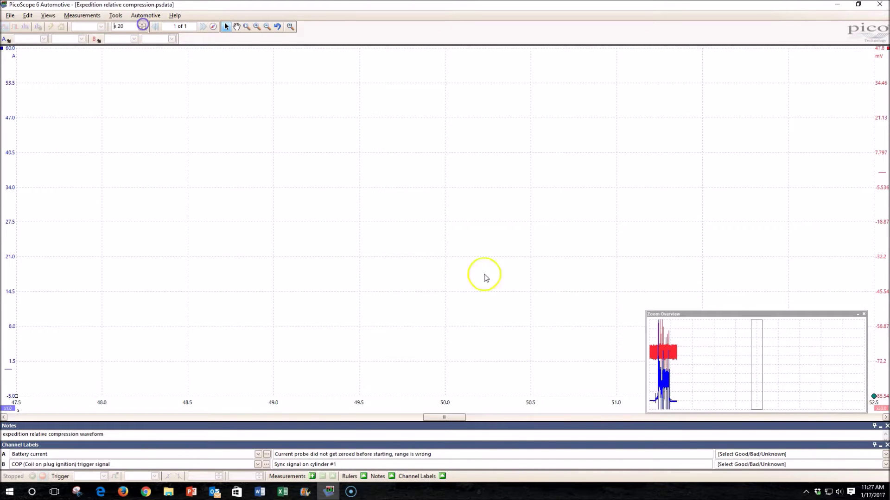
left_click_drag(755, 358, 656, 365)
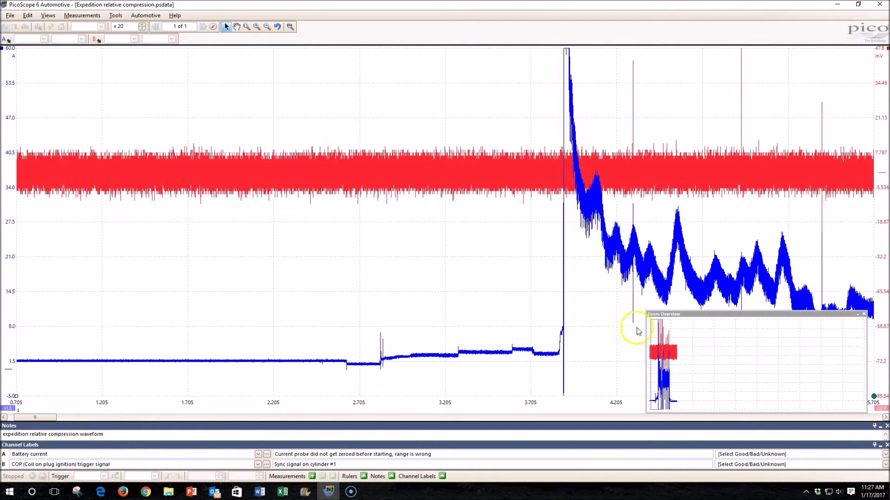
left_click_drag(885, 417, 885, 417)
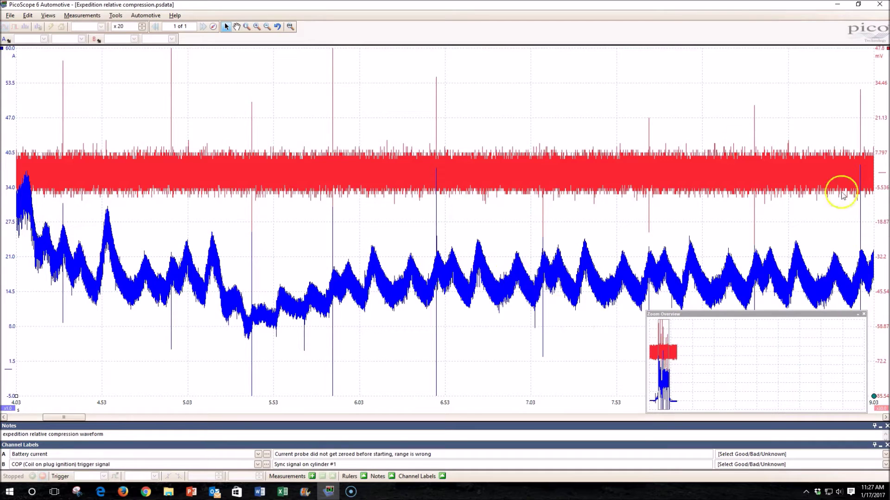
left_click(885, 418)
left_click(885, 418)
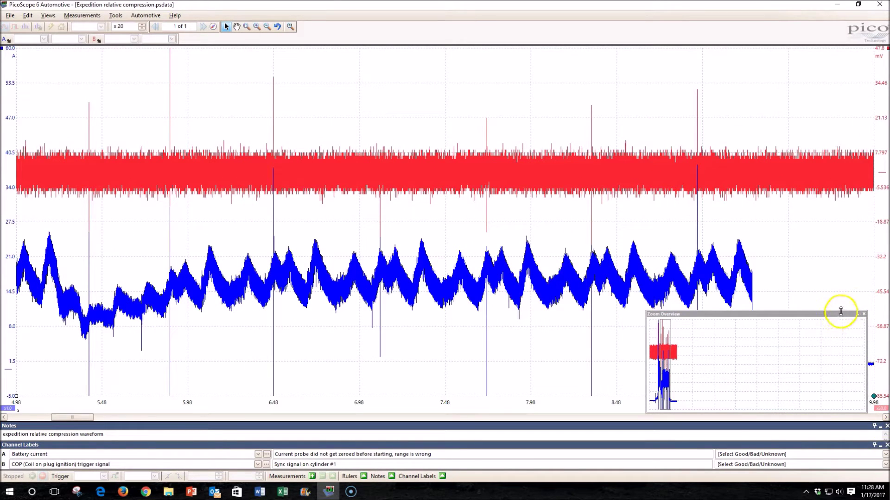
left_click_drag(839, 310, 838, 358)
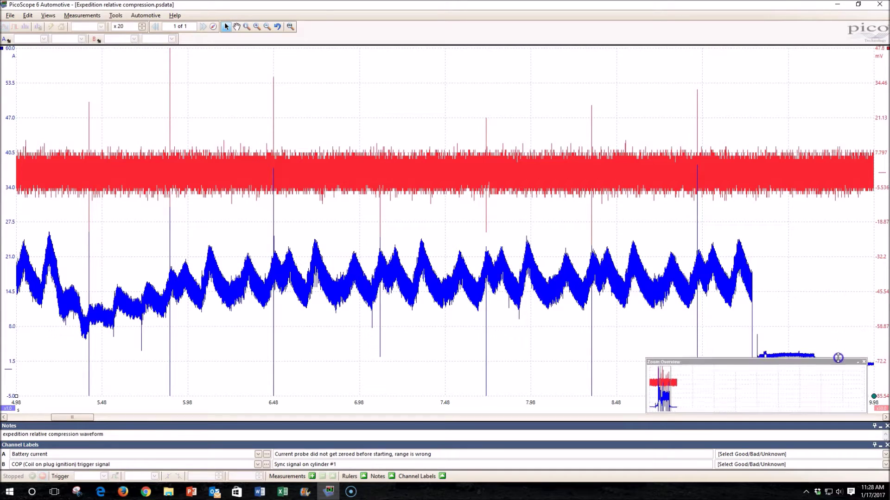
Activate 1 kHz lowpass filtering on channel A's battery current
left_click(7, 39)
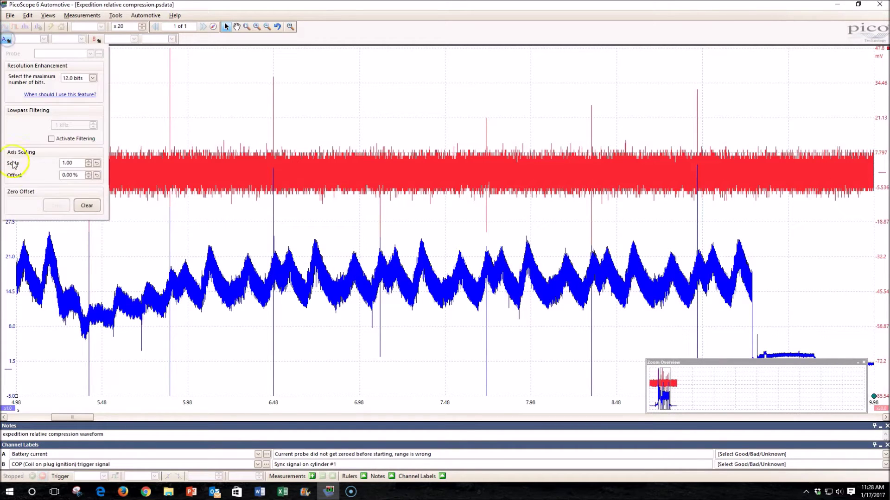
left_click(52, 138)
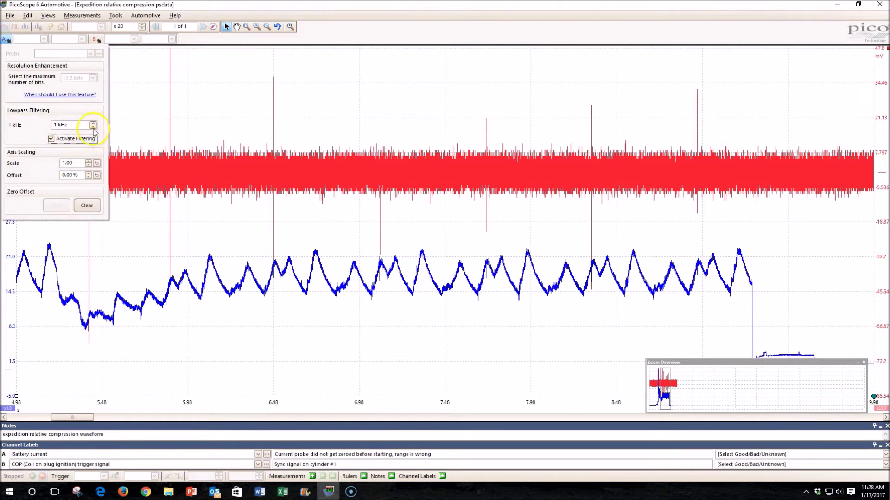
left_click(363, 238)
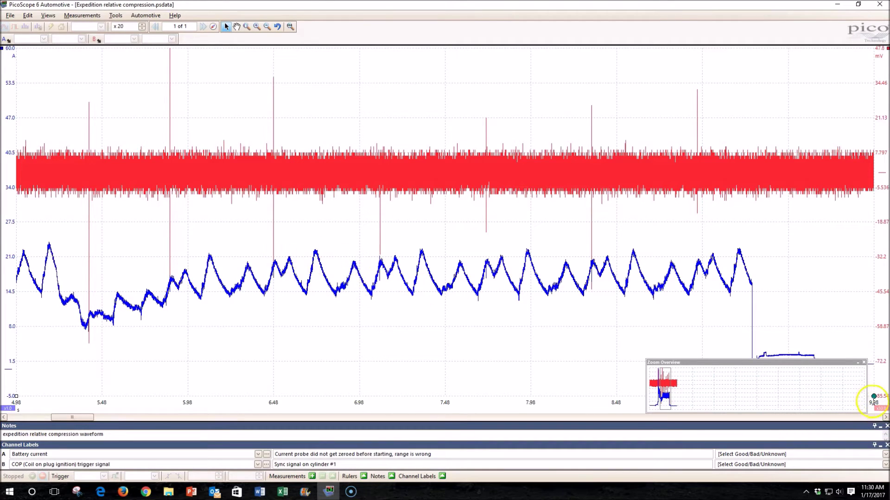
Place time rulers at 6.48 s and 7.09 s, reading 0° and 720°
left_click_drag(874, 397, 274, 380)
left_click_drag(873, 397, 380, 351)
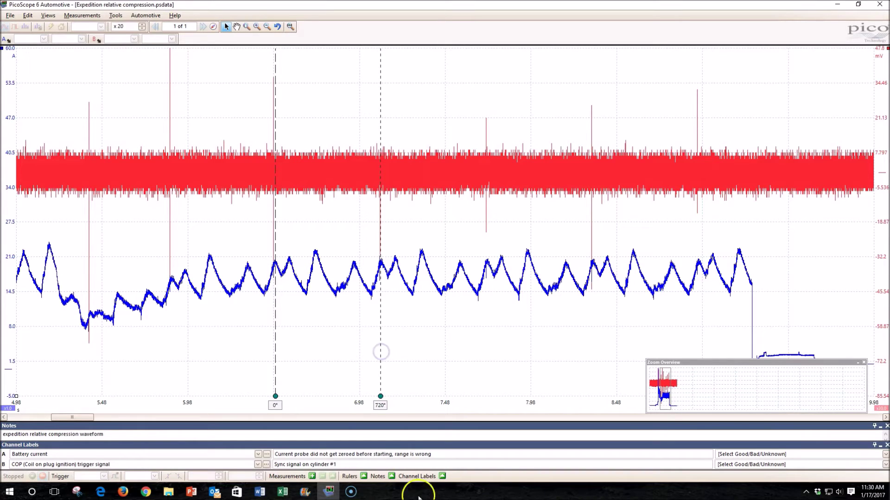
left_click(364, 476)
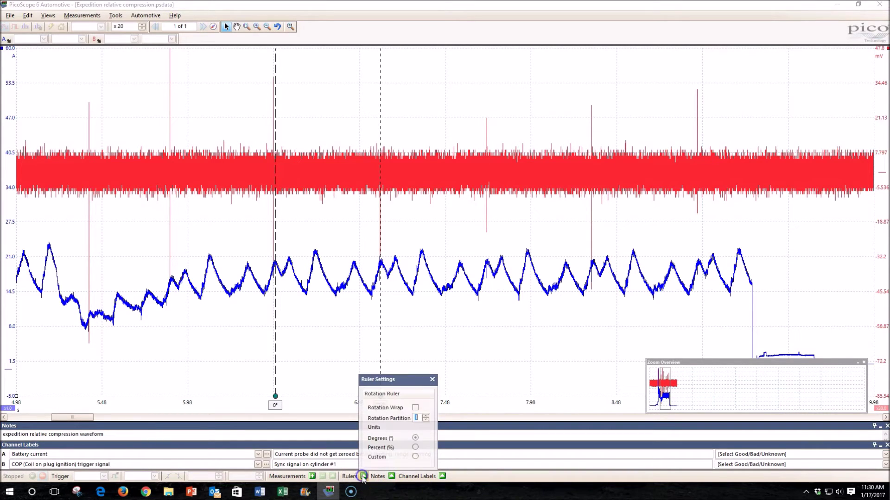
Set Rotation Partition to 8 for 90° sections, then zoom in on the marked cycle
left_click(426, 418)
left_click(425, 417)
left_click(425, 417)
left_click(425, 418)
left_click(425, 418)
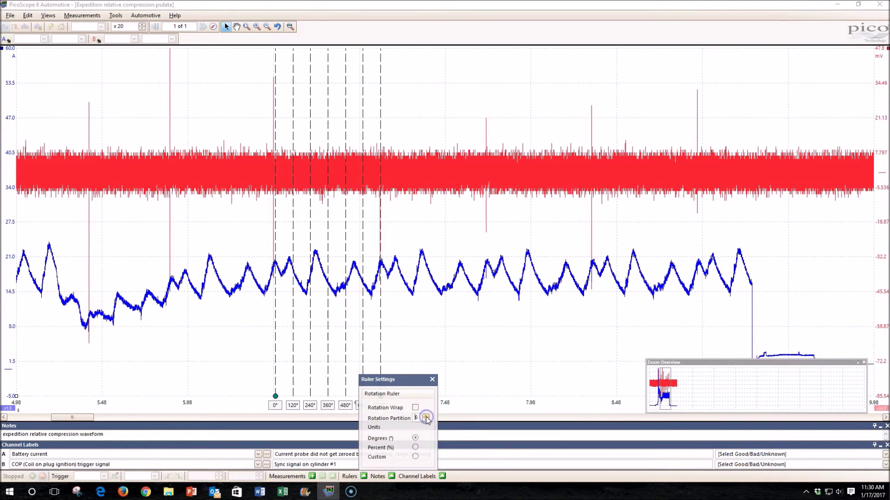
left_click(425, 417)
left_click(425, 417)
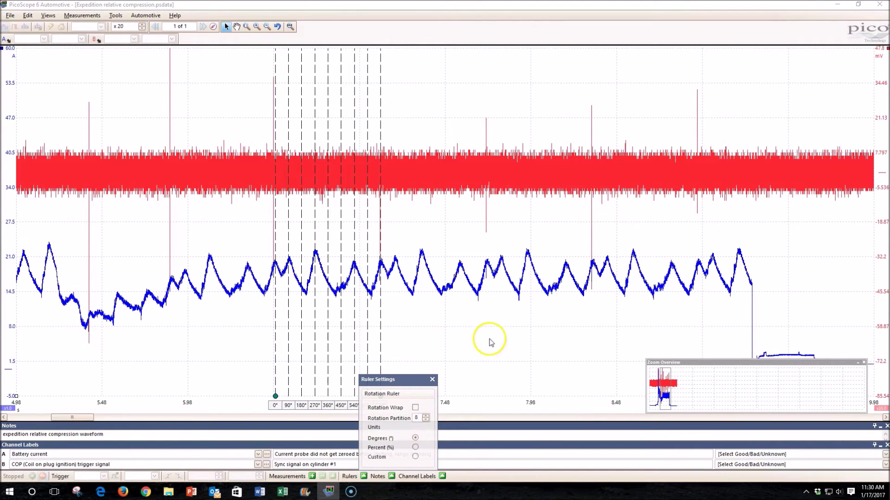
left_click(432, 380)
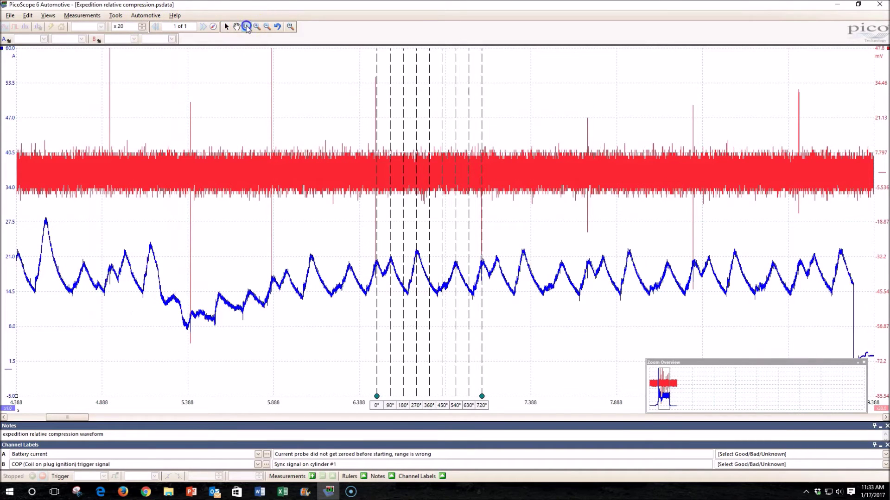
left_click(246, 27)
mouse_move(343, 210)
left_mouse_down()
mouse_move(370, 243)
mouse_move(458, 314)
mouse_move(520, 335)
left_mouse_up()
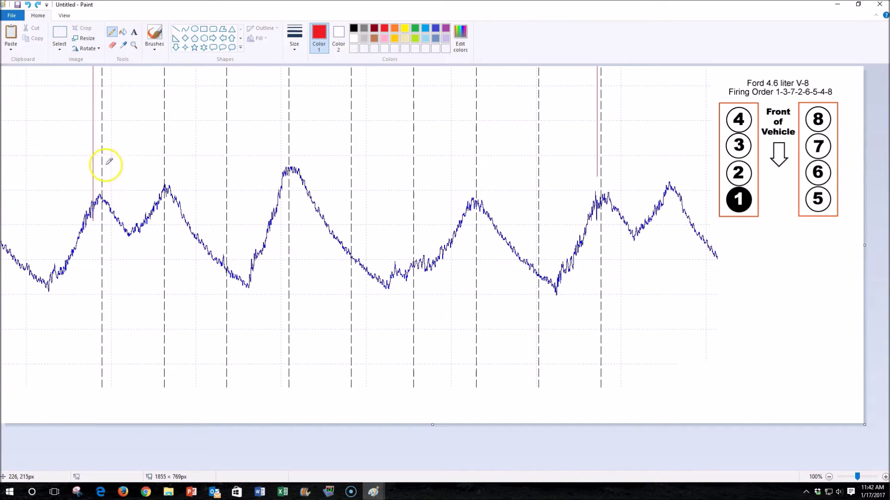
Hand-draw red numbers 1, 3, 7, 2, 6, 5, 4, 8 at the eight dashed lines
left_click_drag(106, 160, 107, 186)
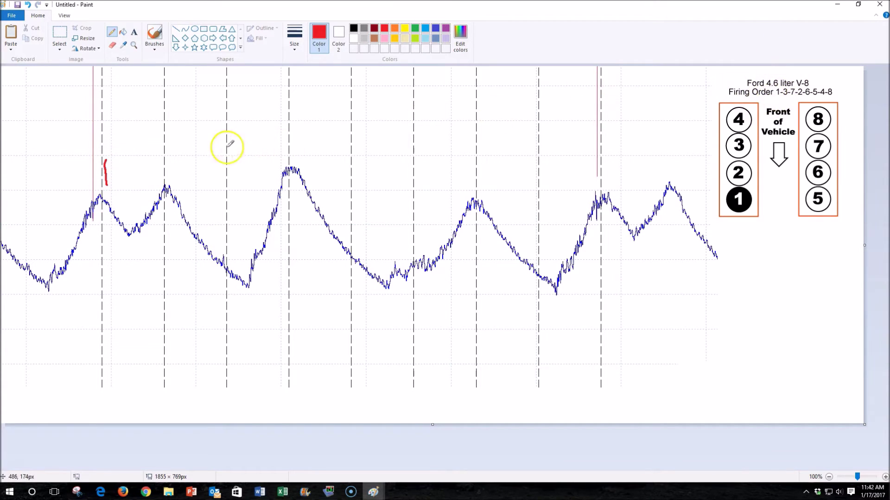
mouse_move(170, 157)
left_mouse_down()
mouse_move(178, 167)
mouse_move(171, 177)
left_mouse_up()
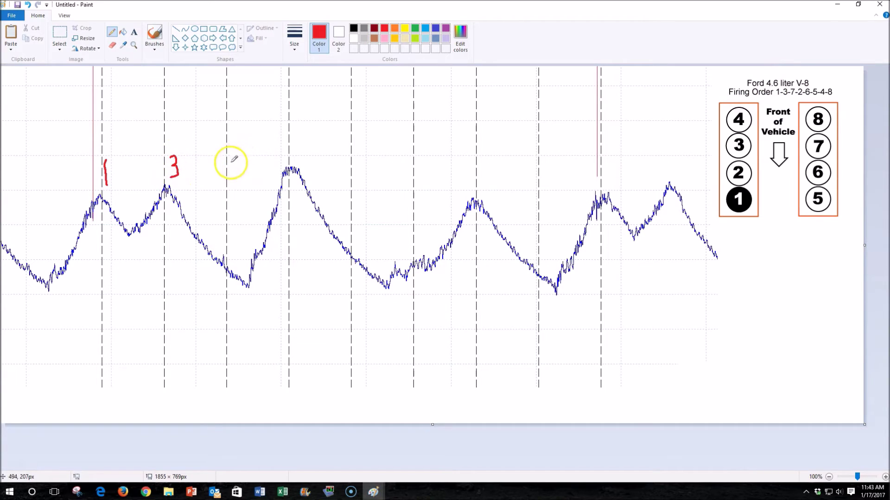
left_click_drag(230, 163, 233, 187)
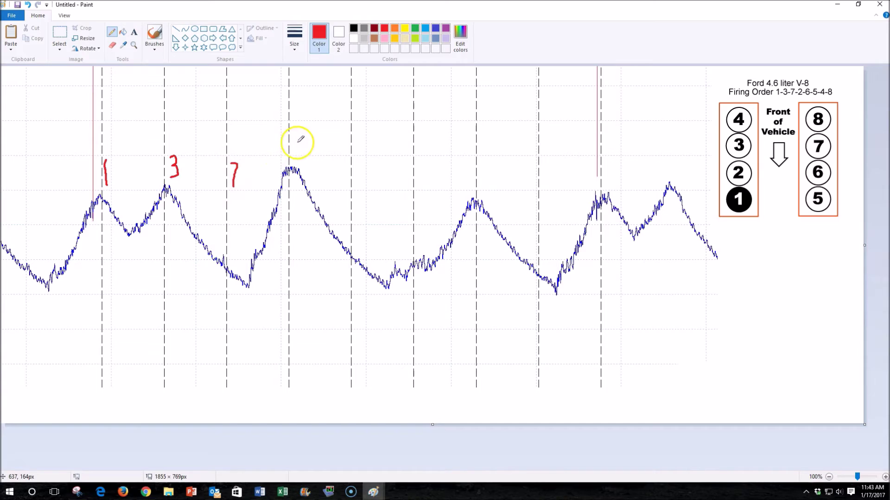
left_click_drag(292, 138, 303, 157)
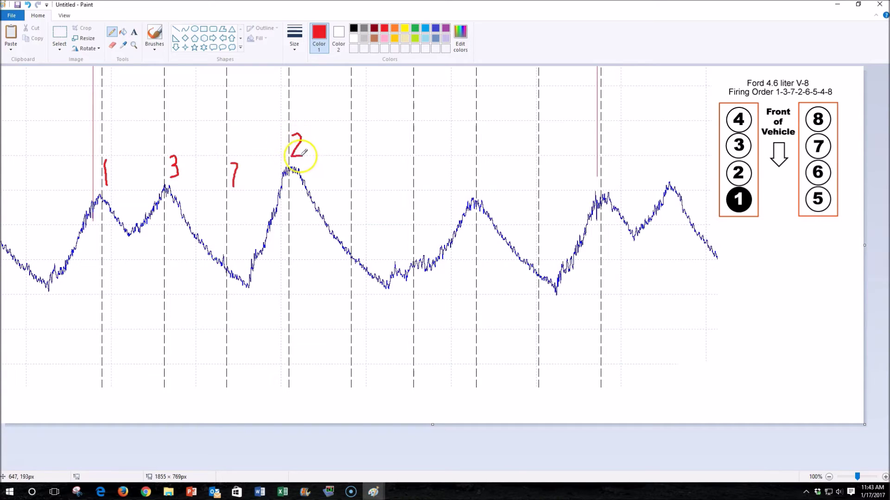
left_click_drag(361, 156, 363, 170)
left_click_drag(419, 154, 420, 174)
left_click_drag(427, 153, 420, 154)
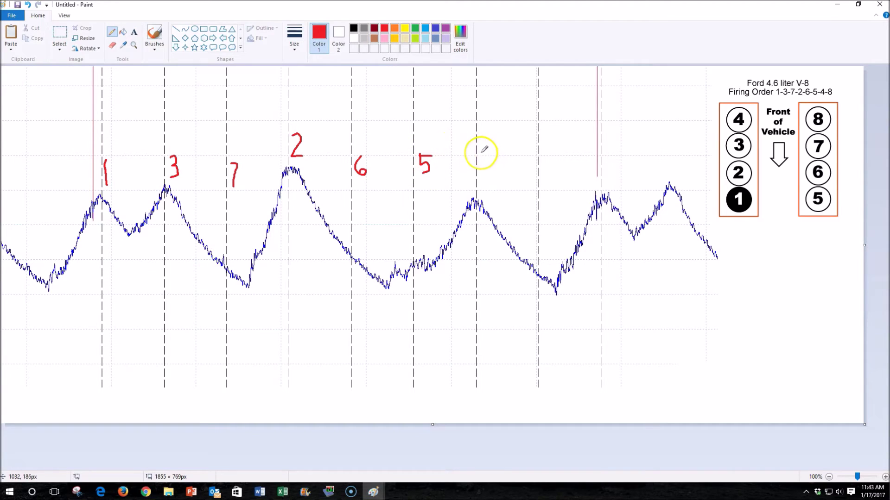
mouse_move(481, 151)
left_mouse_down()
mouse_move(493, 159)
mouse_move(486, 175)
left_mouse_up()
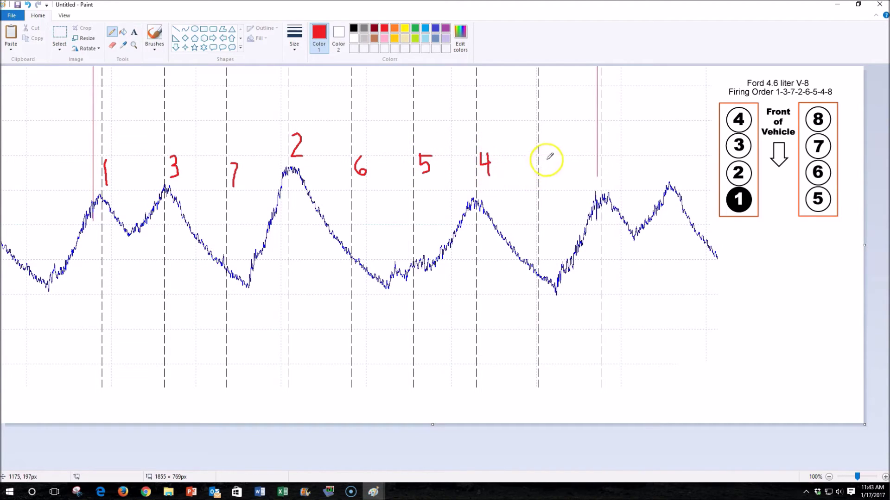
mouse_move(550, 154)
left_mouse_down()
mouse_move(554, 175)
mouse_move(542, 174)
mouse_move(549, 156)
left_mouse_up()
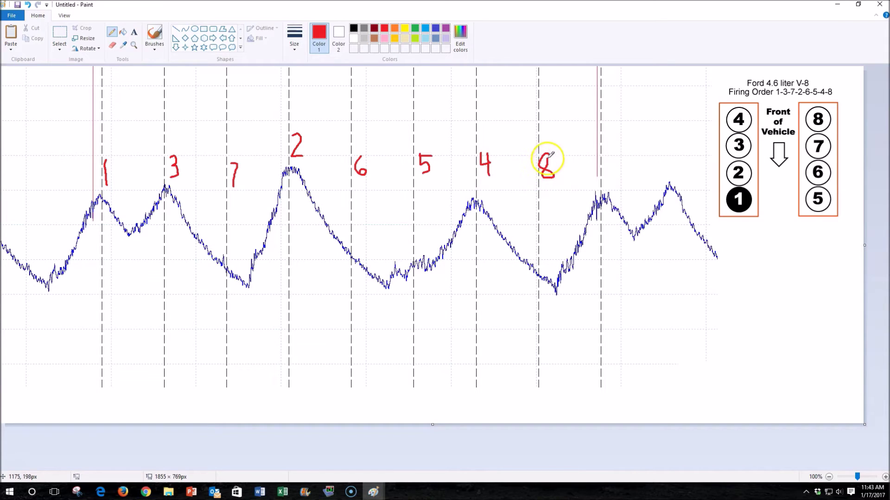